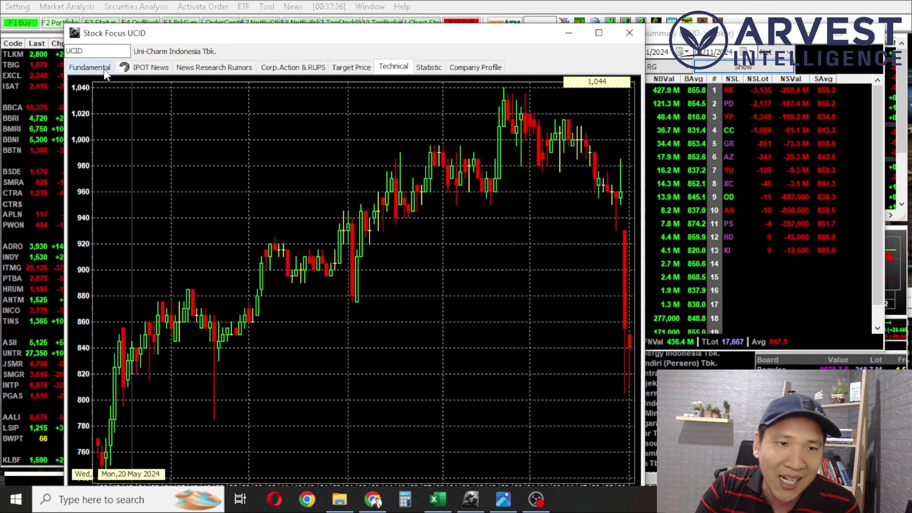
Show UCID's fundamental figures, then switch to Excel and identify the Diaper and Non Diaper sales rows on the Compile sheet
click(89, 67)
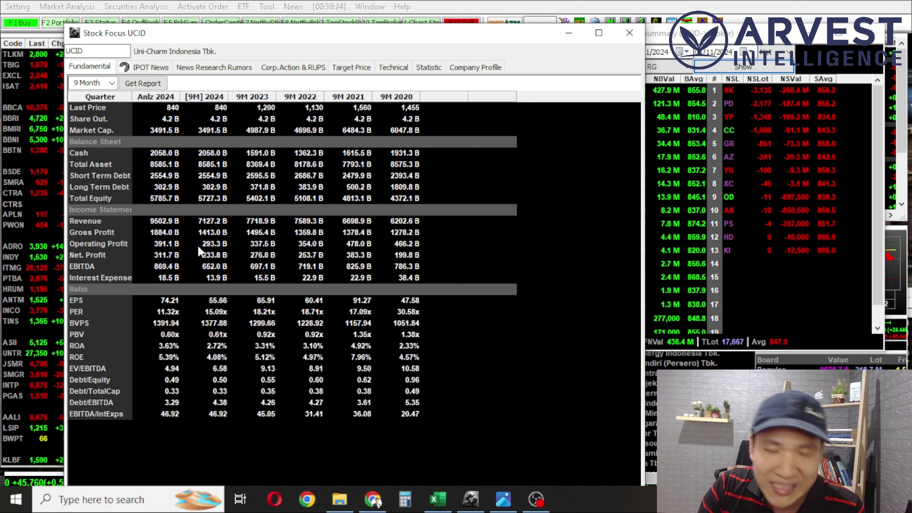
click(437, 499)
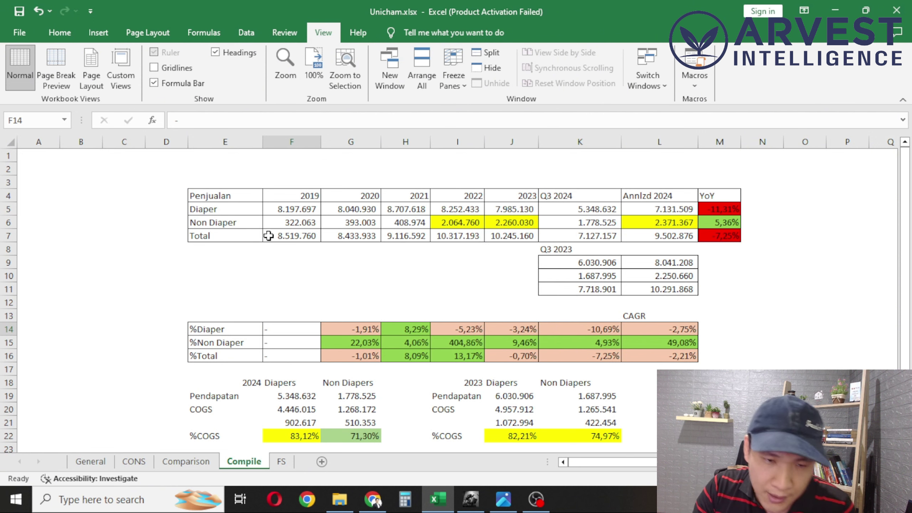
click(250, 205)
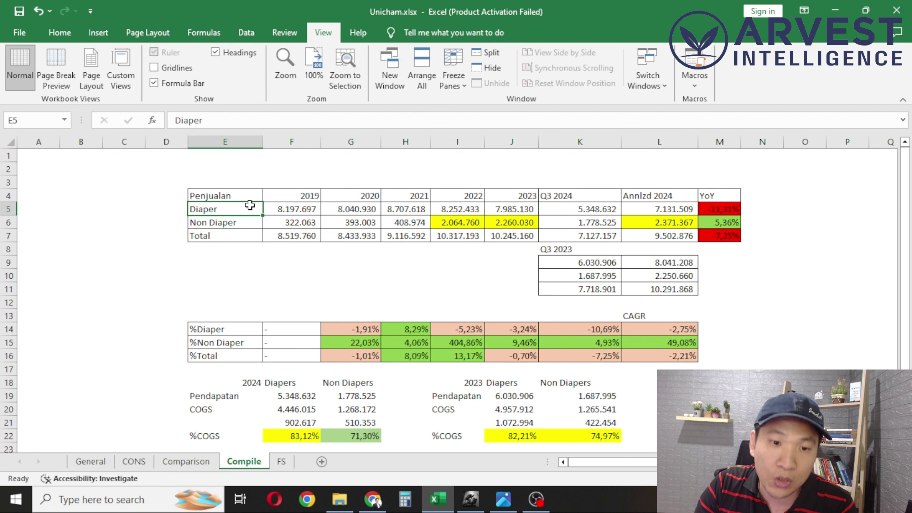
click(252, 225)
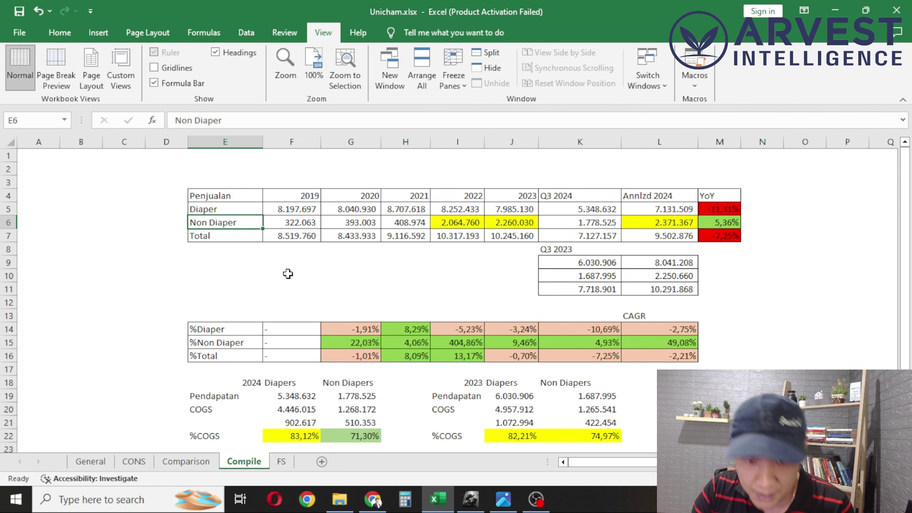
Follow the Diaper sales figures year by year from 2019 to Q3 2024, including the 2021 value
click(296, 213)
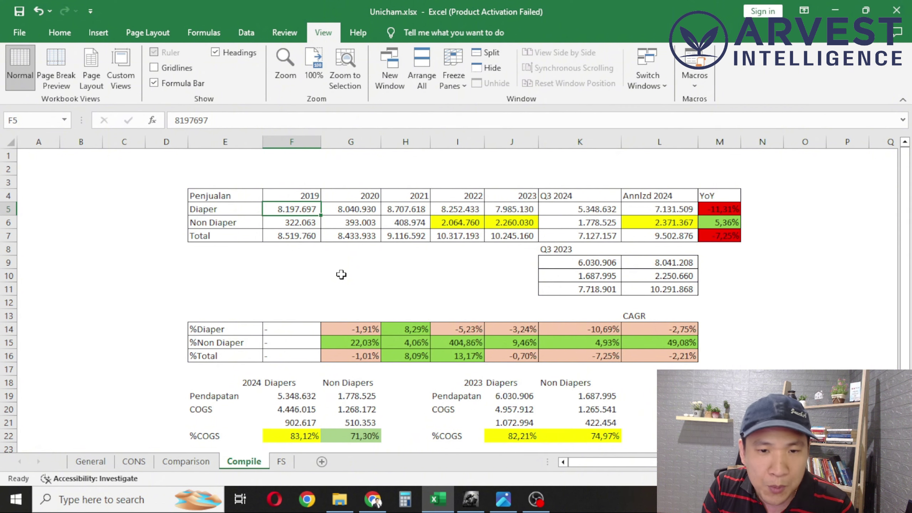
key(Right)
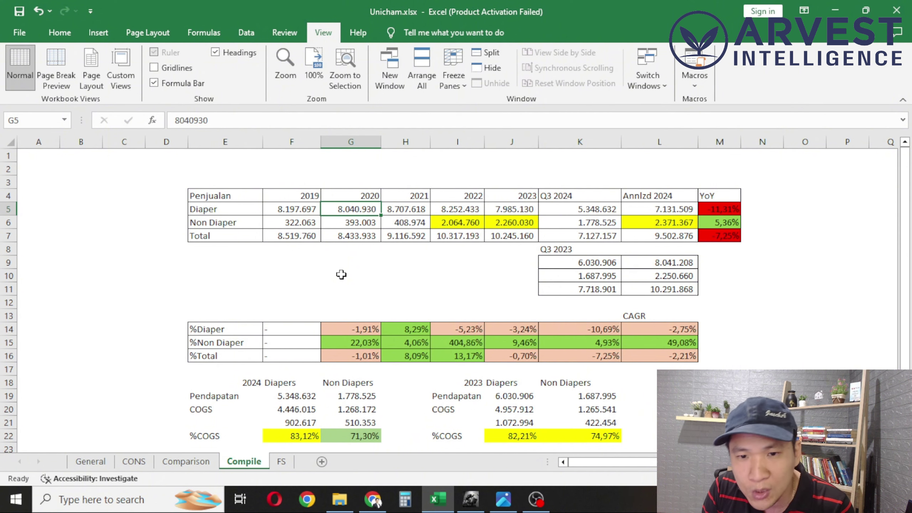
key(Right)
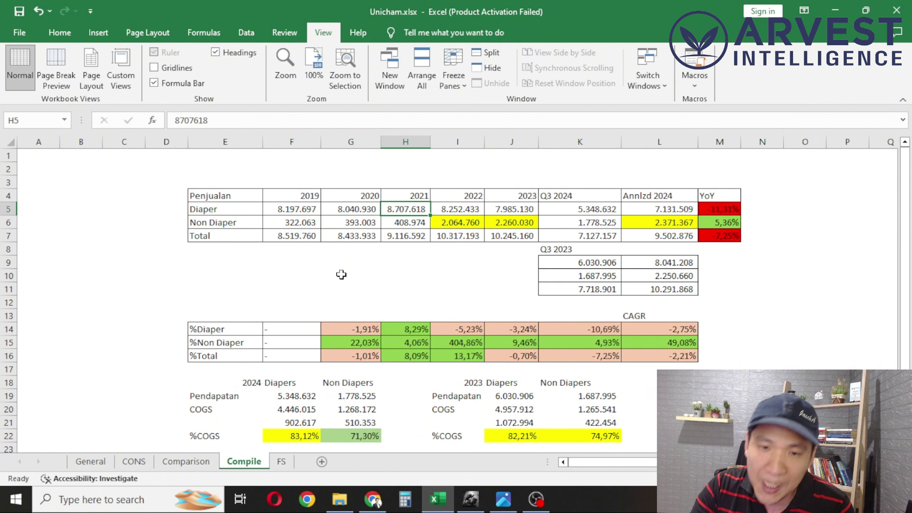
click(357, 209)
click(417, 210)
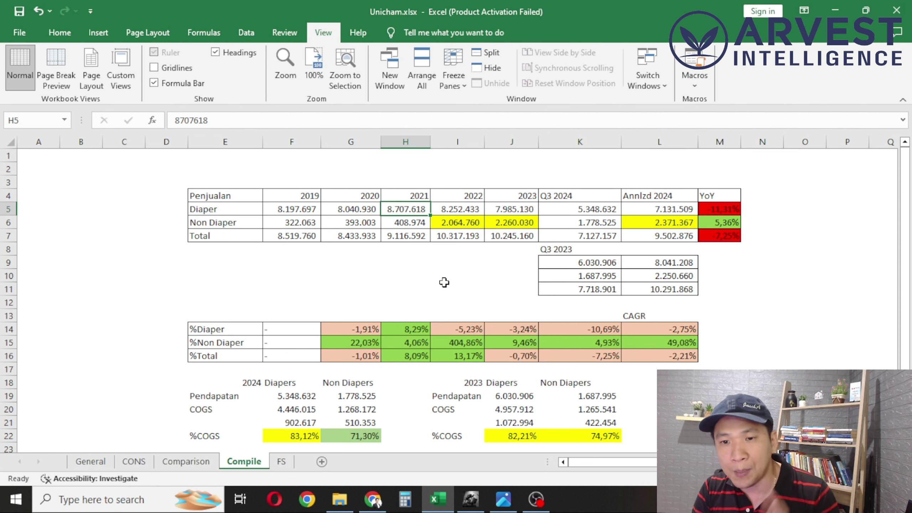
key(Right)
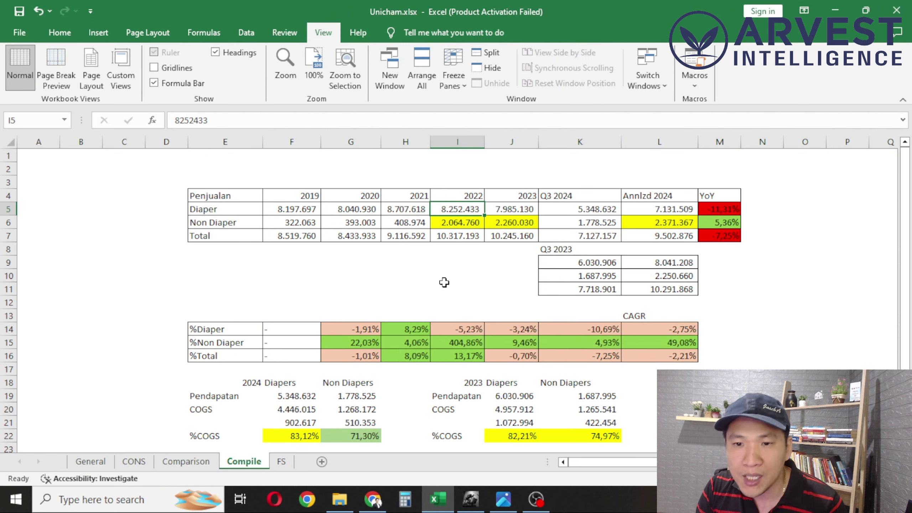
key(Right)
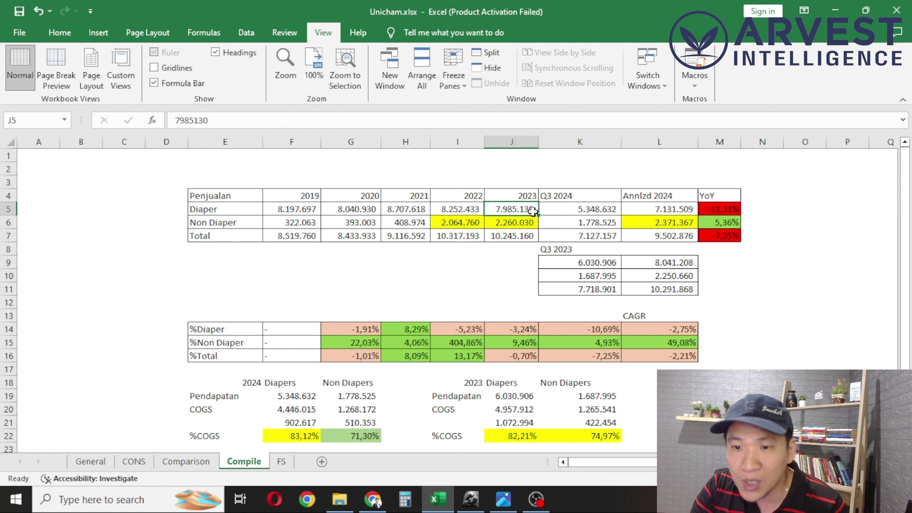
click(570, 207)
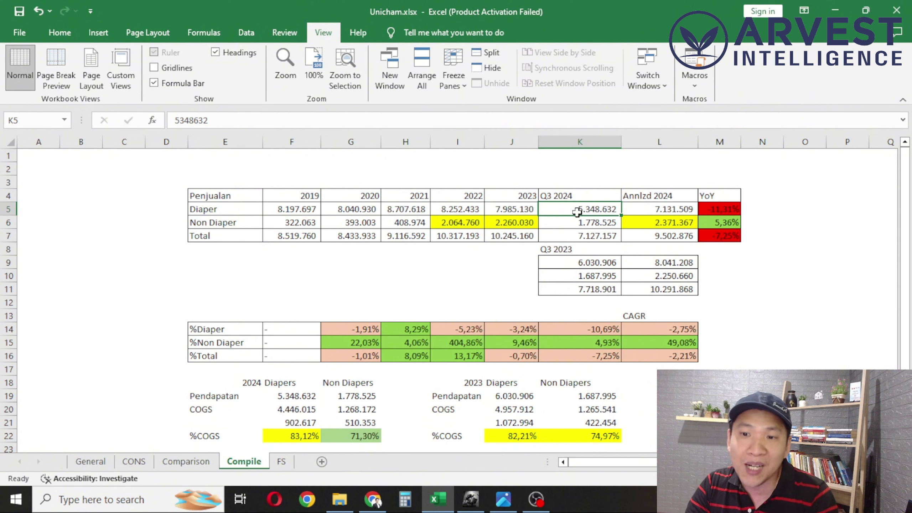
click(405, 206)
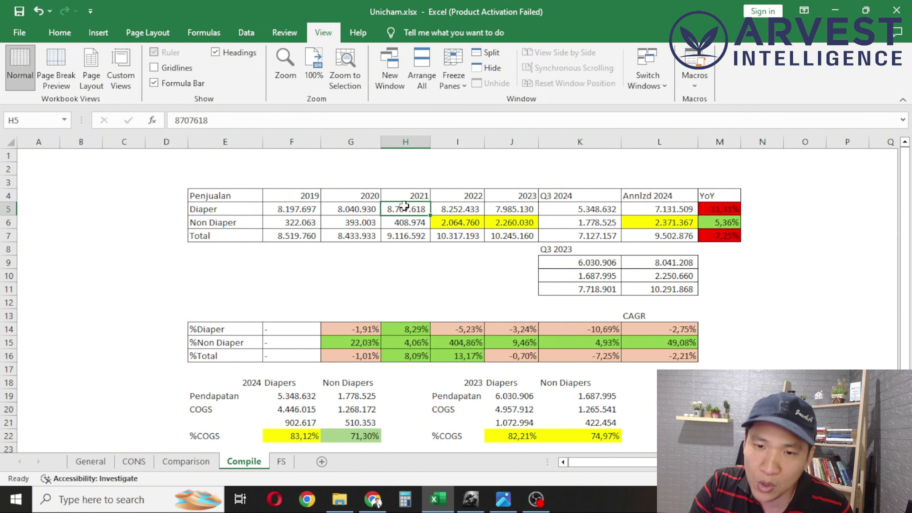
Compare Diaper sales for Q3 2024 with Q3 2023 and check the Diaper YoY formula
click(572, 206)
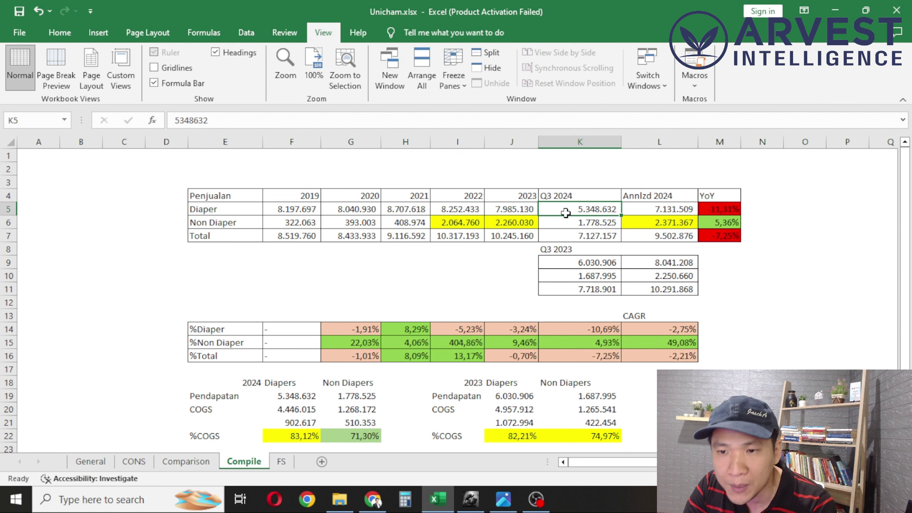
click(556, 263)
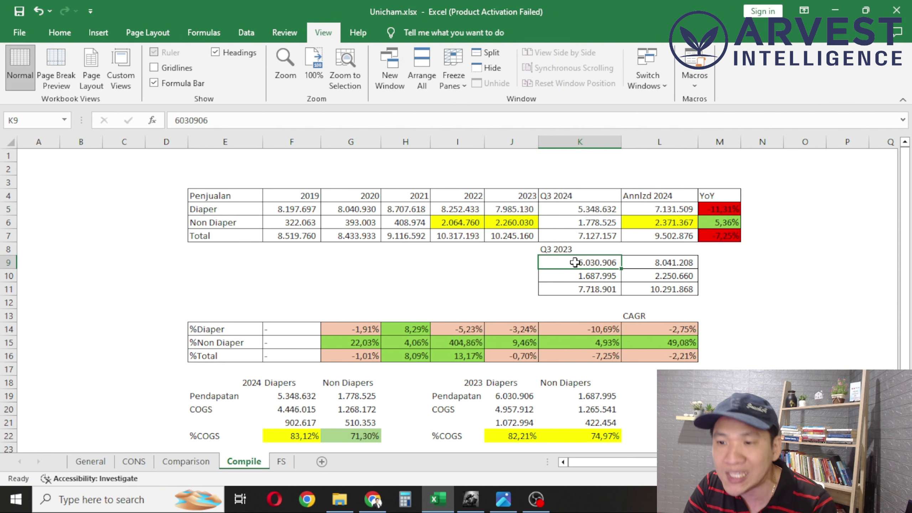
click(709, 212)
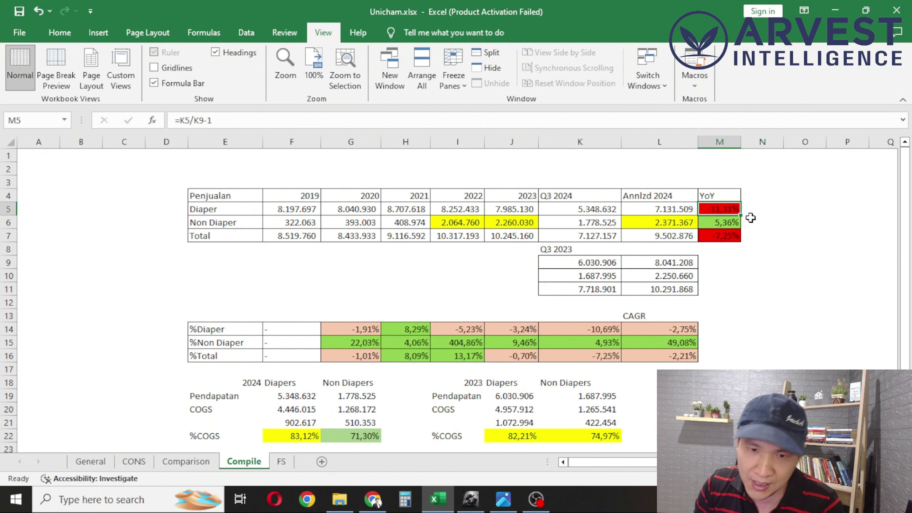
Compare Non Diaper sales for Q3 2024 with Q3 2023 and check the Non Diaper YoY formula
click(517, 221)
click(549, 221)
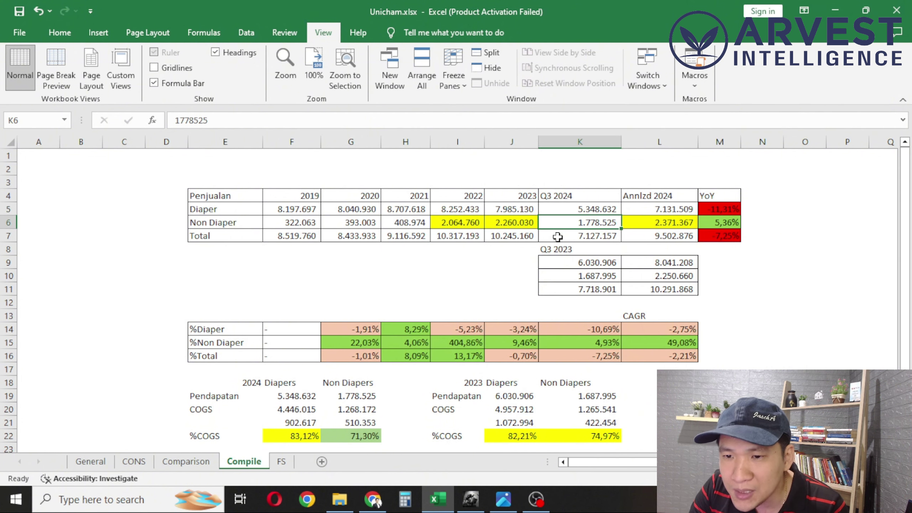
click(559, 277)
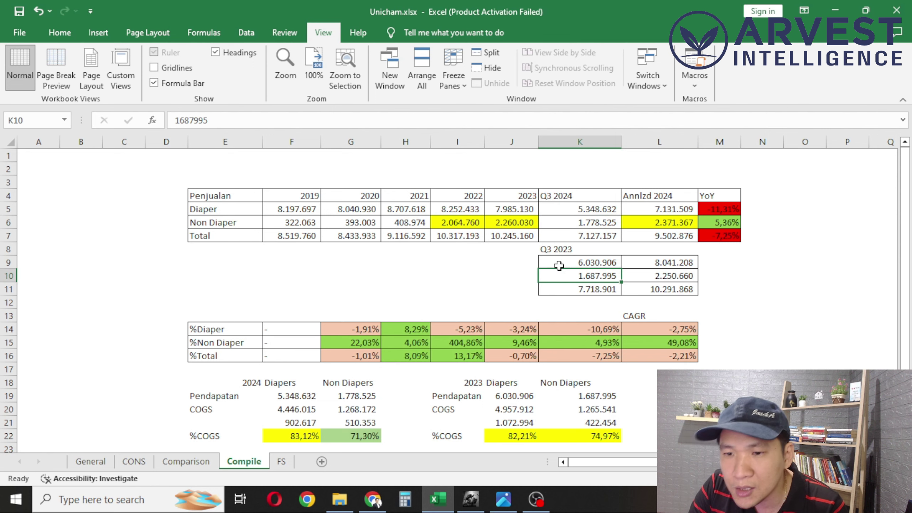
click(723, 222)
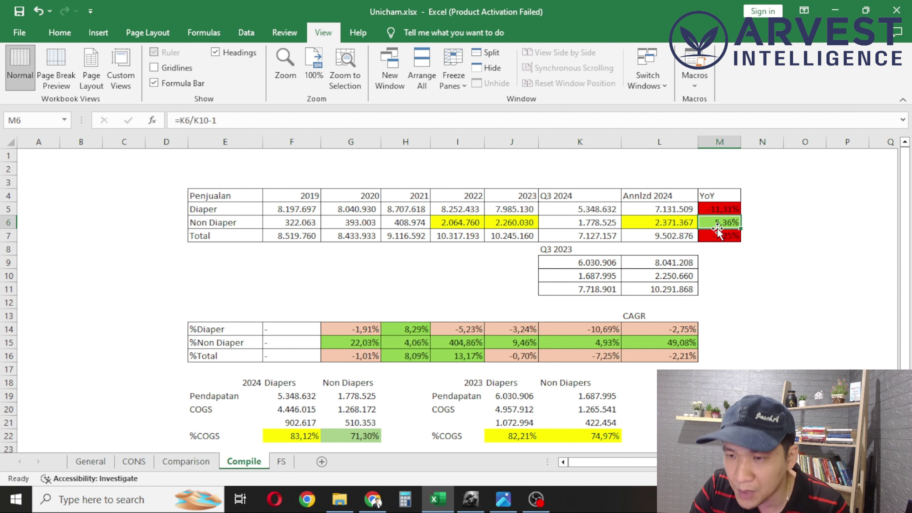
Review Q3 2024 Diaper sales against the Non Diaper and Total YoY changes
click(585, 225)
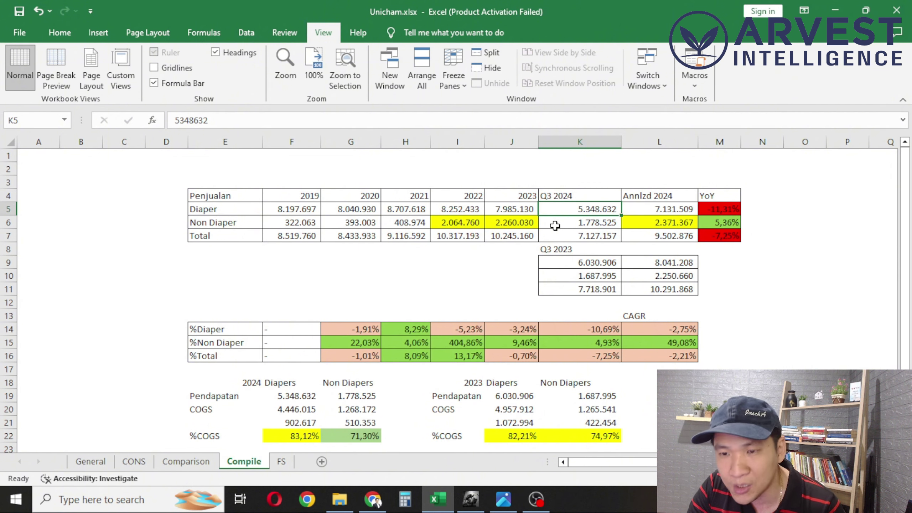
click(554, 210)
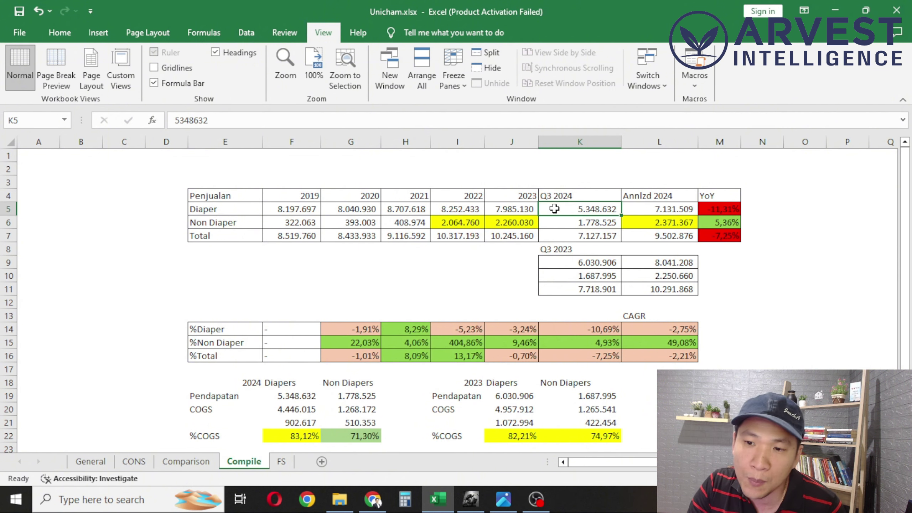
click(708, 224)
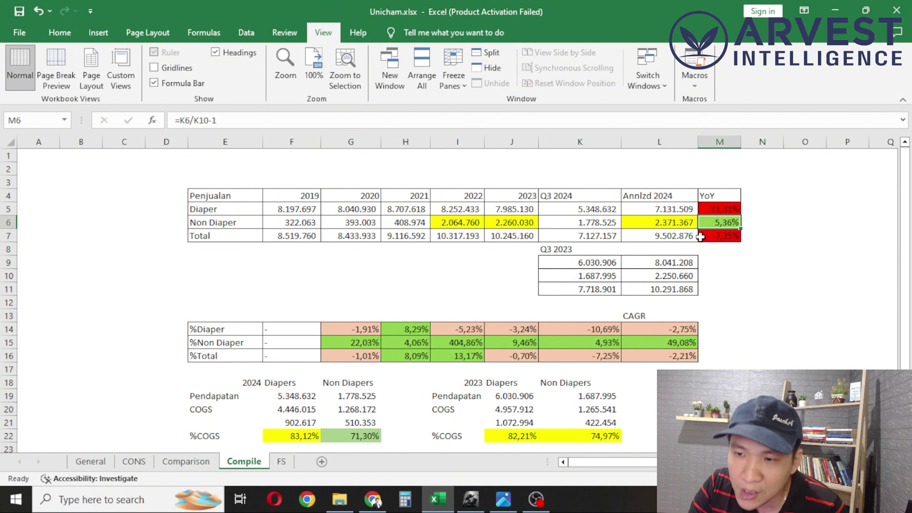
click(702, 238)
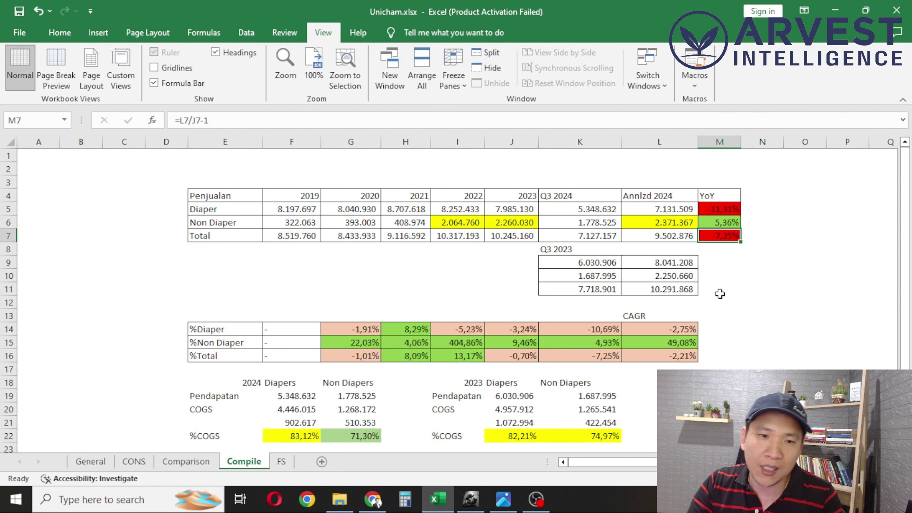
Examine the Diaper sales trend and growth rates, then the CAGR values for Diaper, Non Diaper and Total
drag(240, 212, 572, 210)
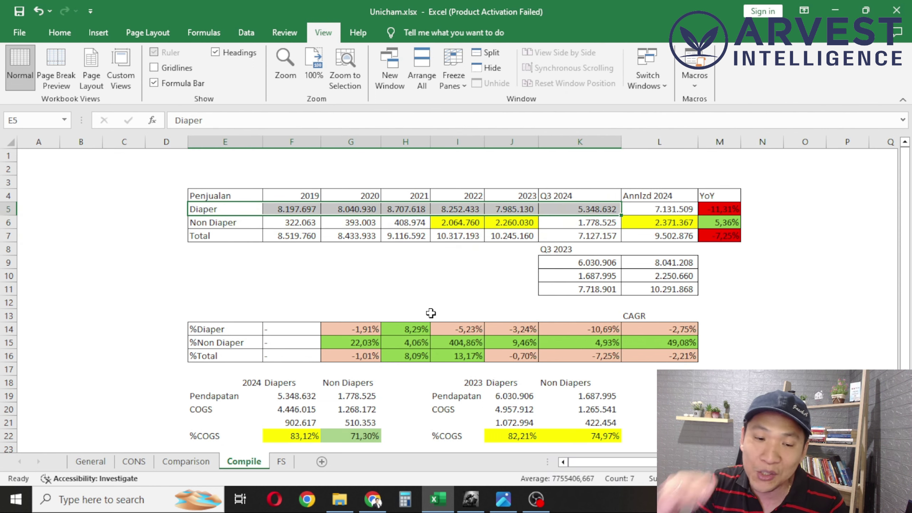
click(333, 328)
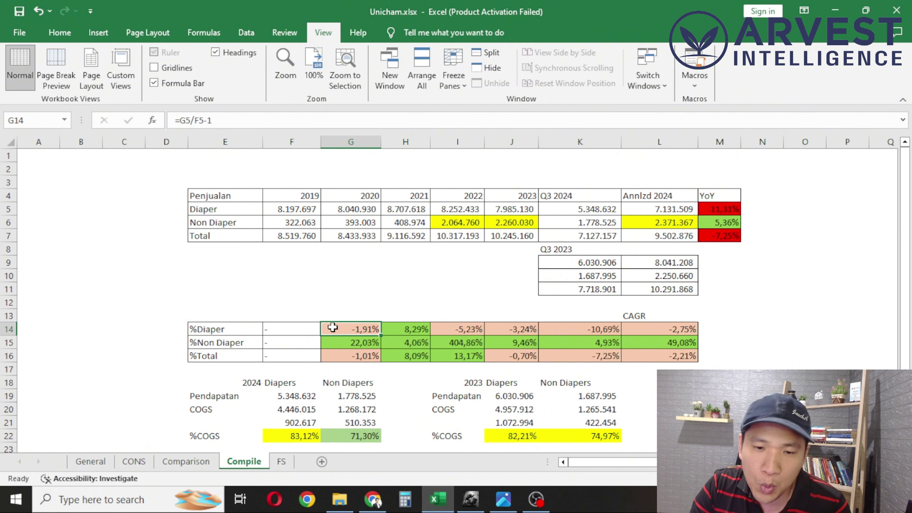
click(292, 199)
click(671, 197)
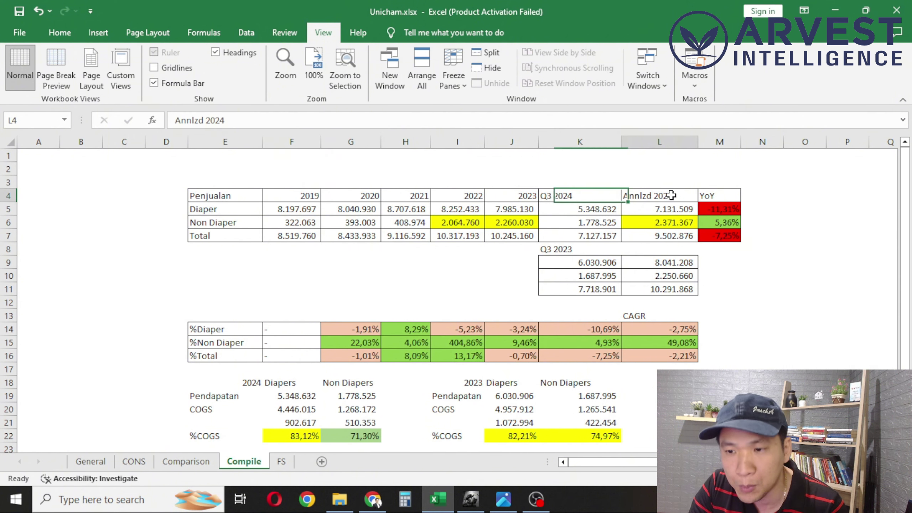
click(637, 339)
click(637, 329)
click(230, 328)
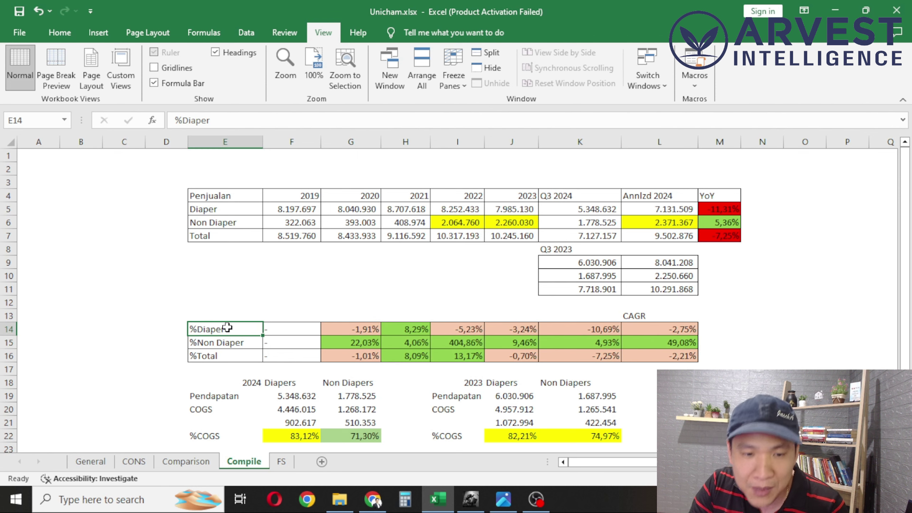
click(659, 327)
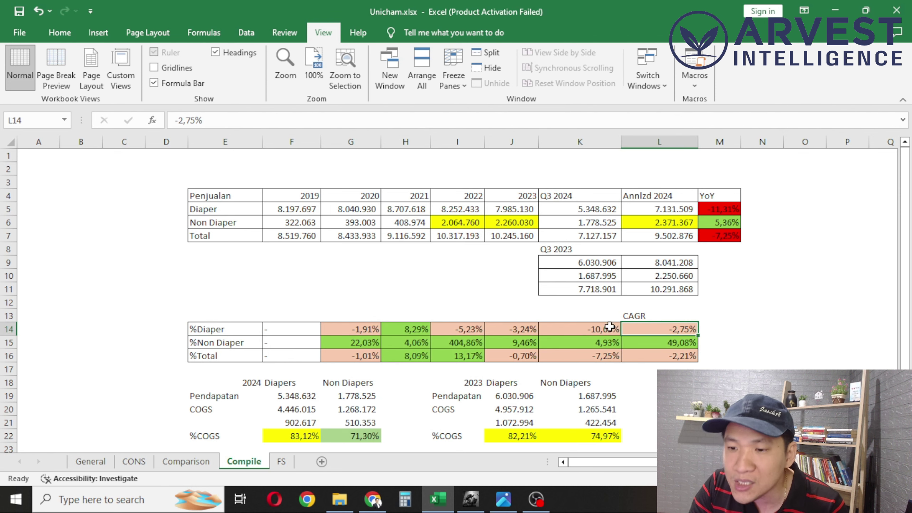
click(645, 342)
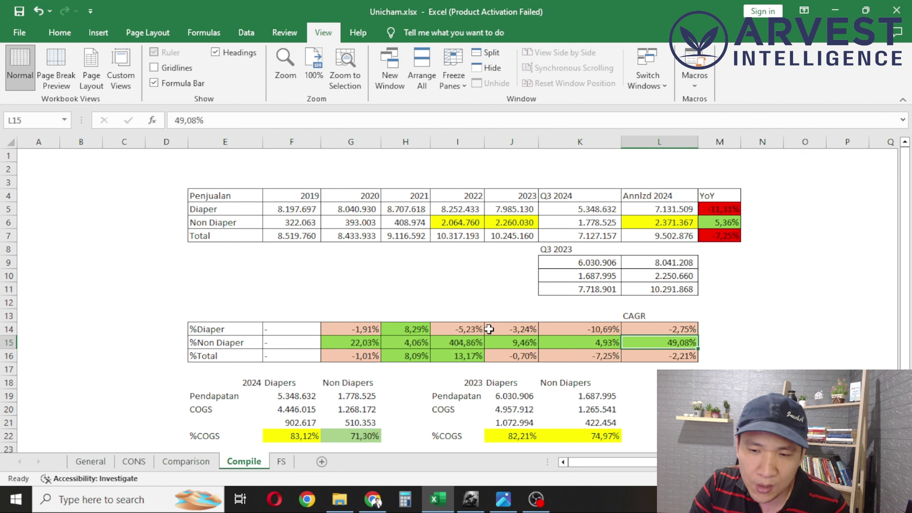
click(650, 357)
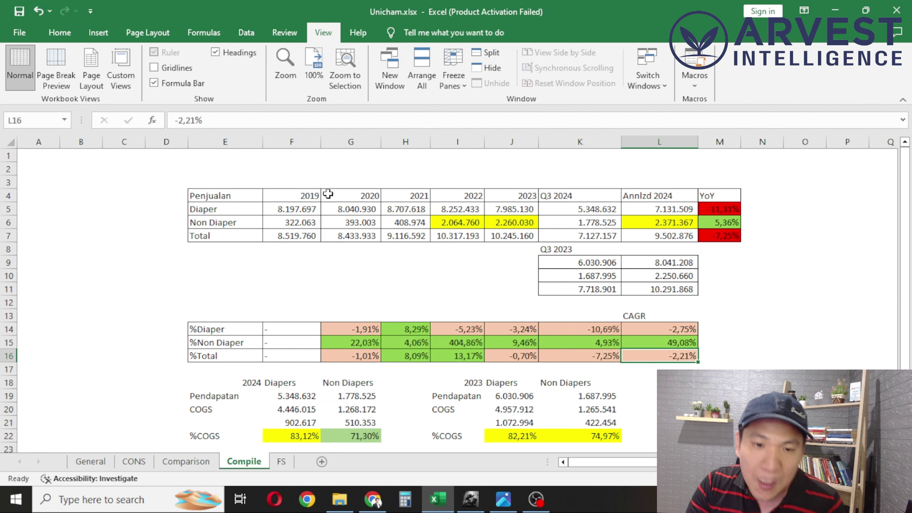
Highlight the Diaper sales row through Q3 2024 for review, then switch to the Chat 1.png image in Photos
drag(229, 210, 595, 207)
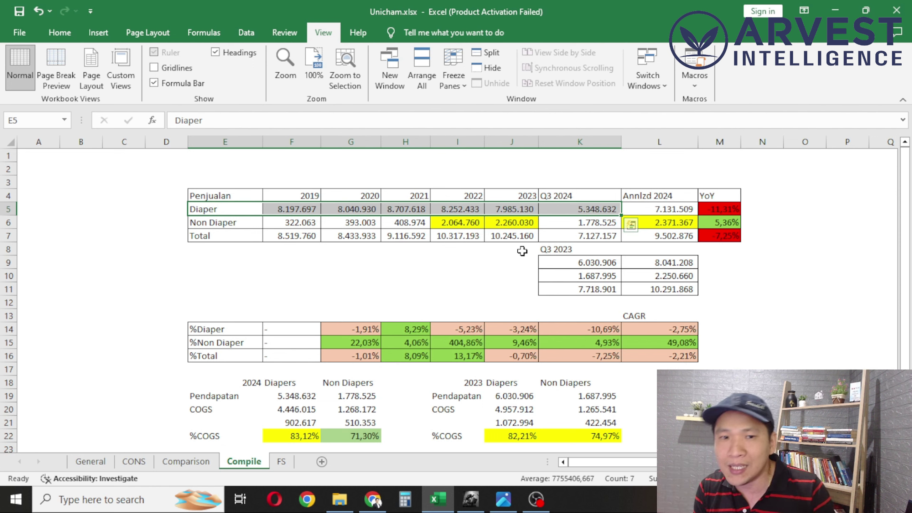
click(250, 208)
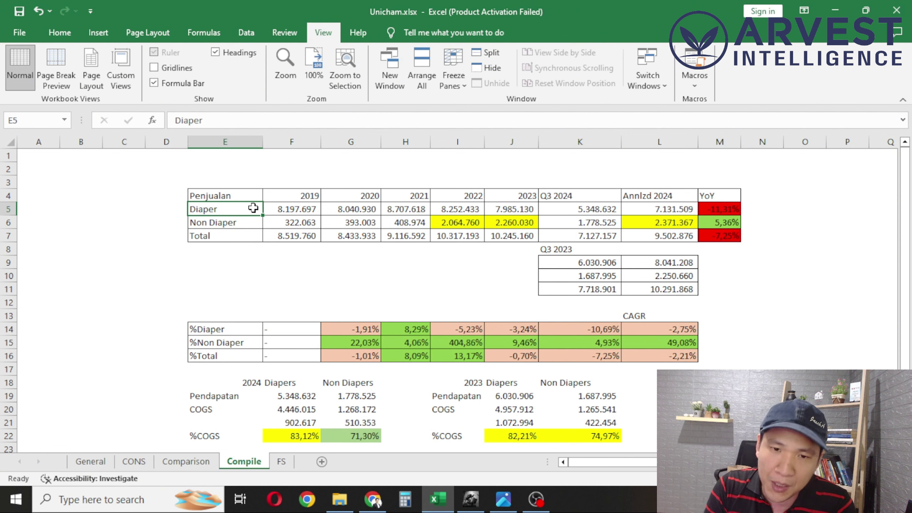
click(544, 207)
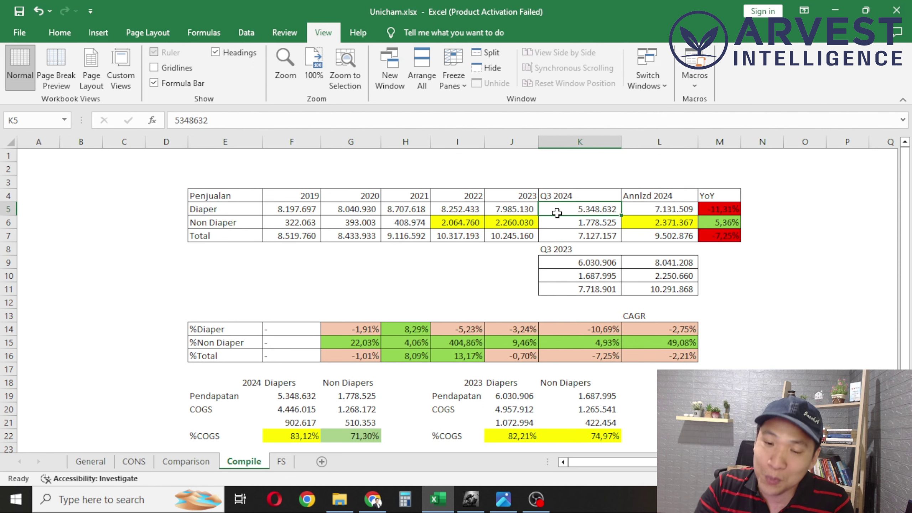
click(502, 499)
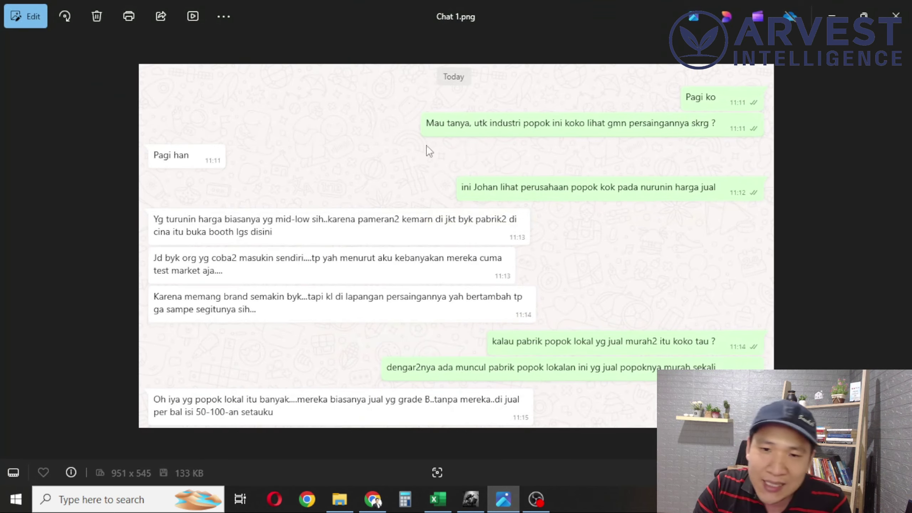